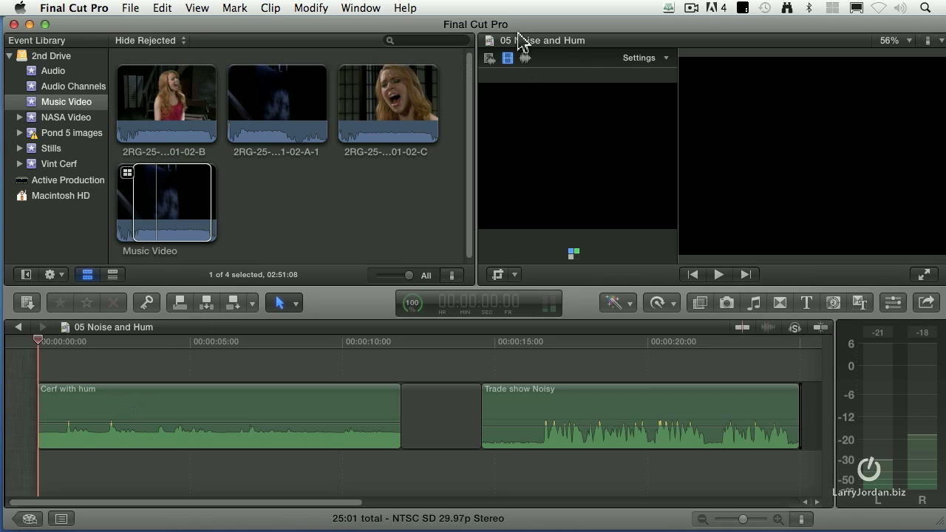
Hide the angle viewer via Window > Viewer Display > Hide Angles, then briefly play the hum clip
{"action": "left_click", "coordinate": [352, 9]}
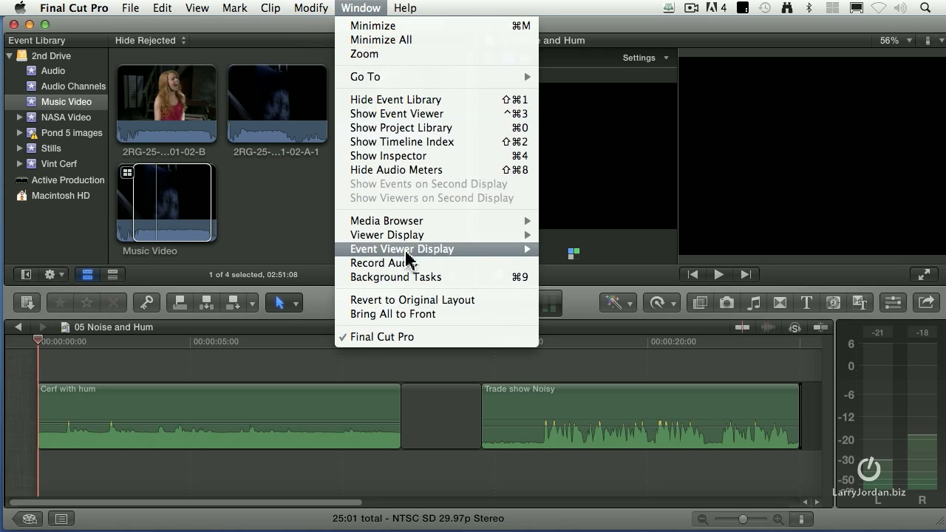
{"action": "mouse_move", "coordinate": [416, 239]}
{"action": "left_click", "coordinate": [558, 234]}
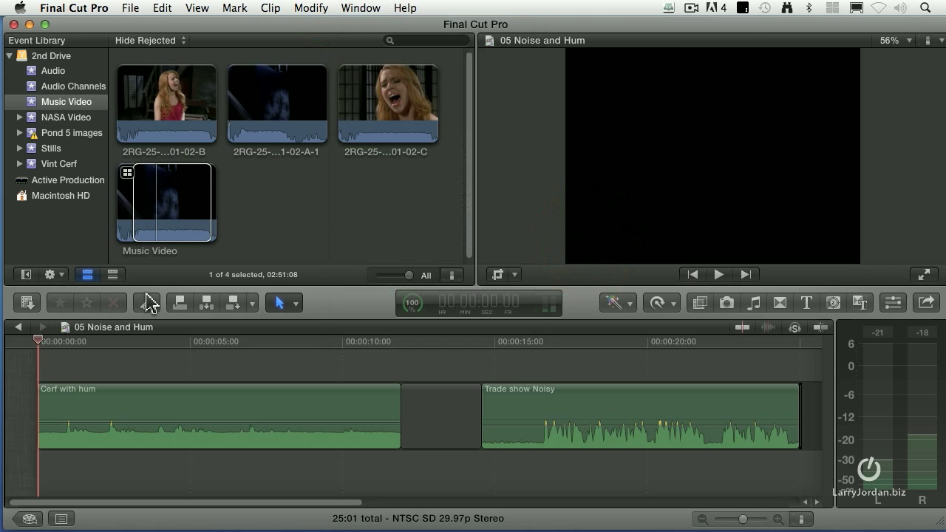
{"action": "key", "text": "space"}
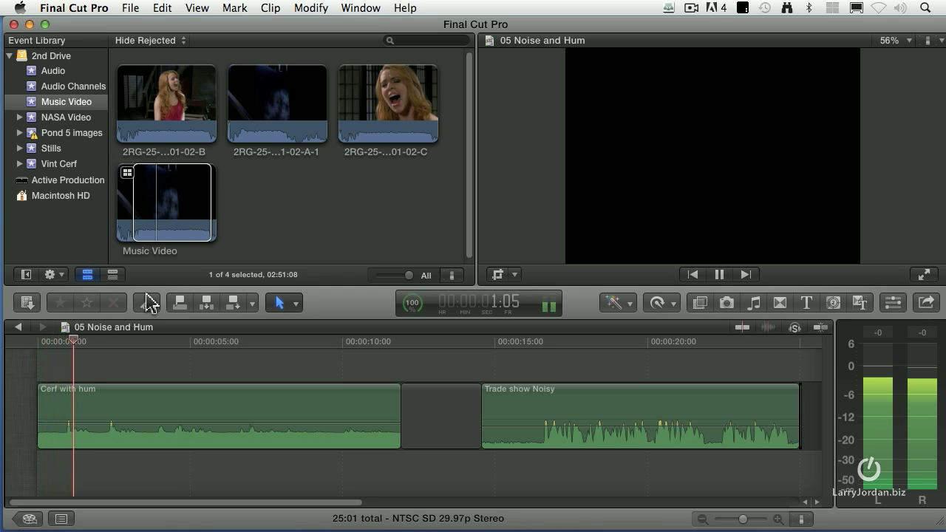
{"action": "key", "text": "space"}
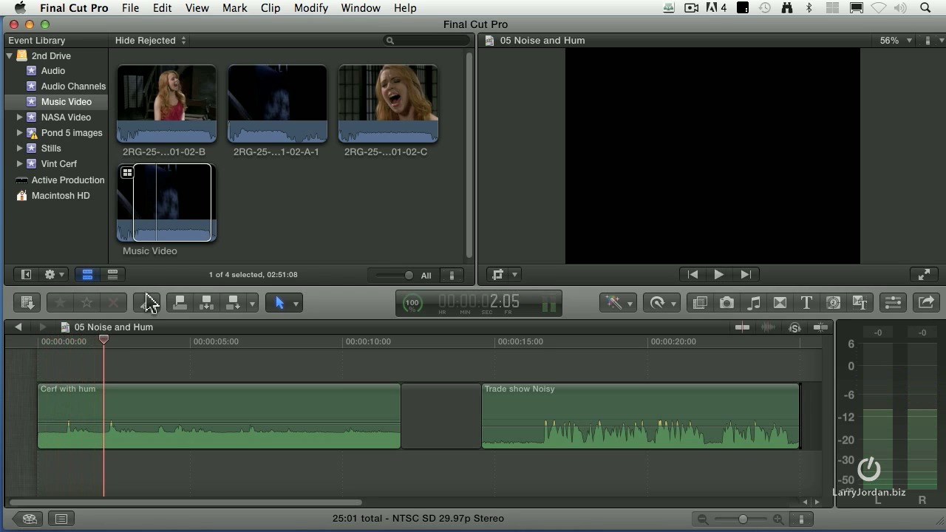
{"action": "left_click", "coordinate": [74, 8]}
{"action": "left_click", "coordinate": [83, 48]}
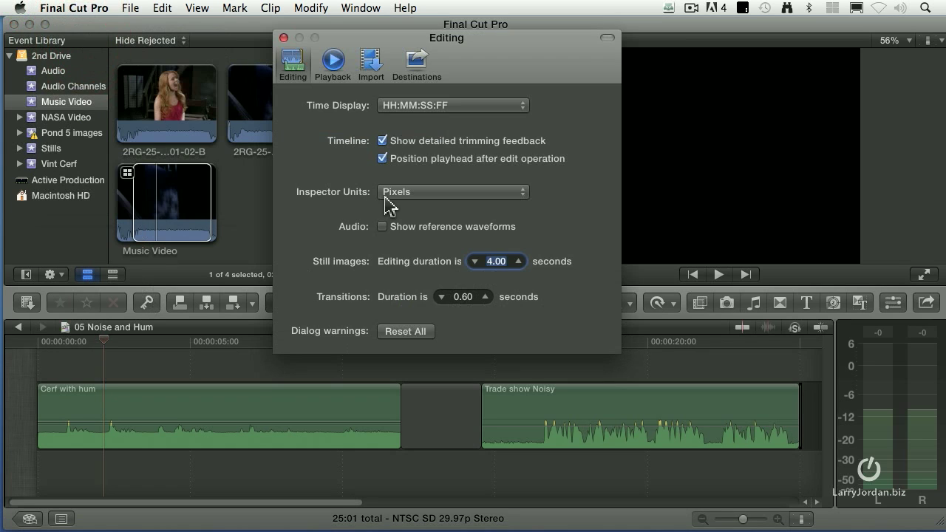
{"action": "left_click", "coordinate": [371, 65]}
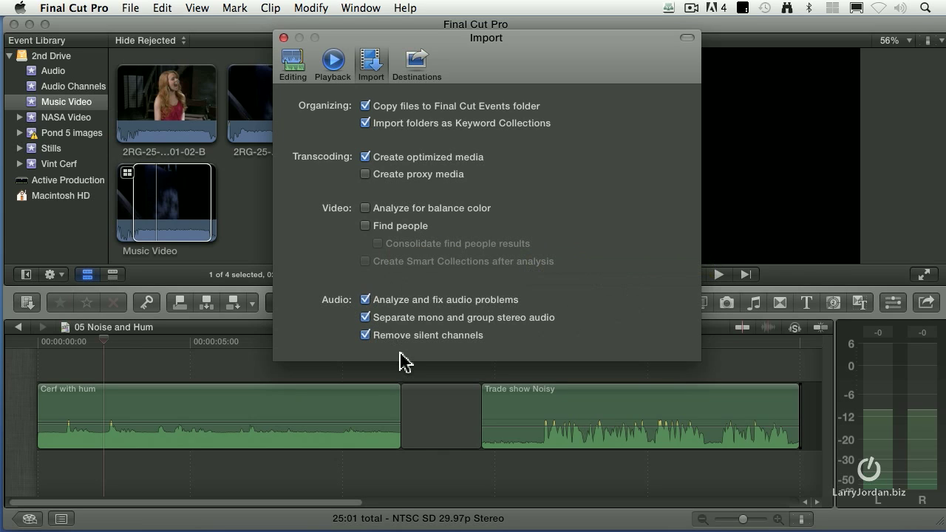
{"action": "left_click", "coordinate": [283, 39]}
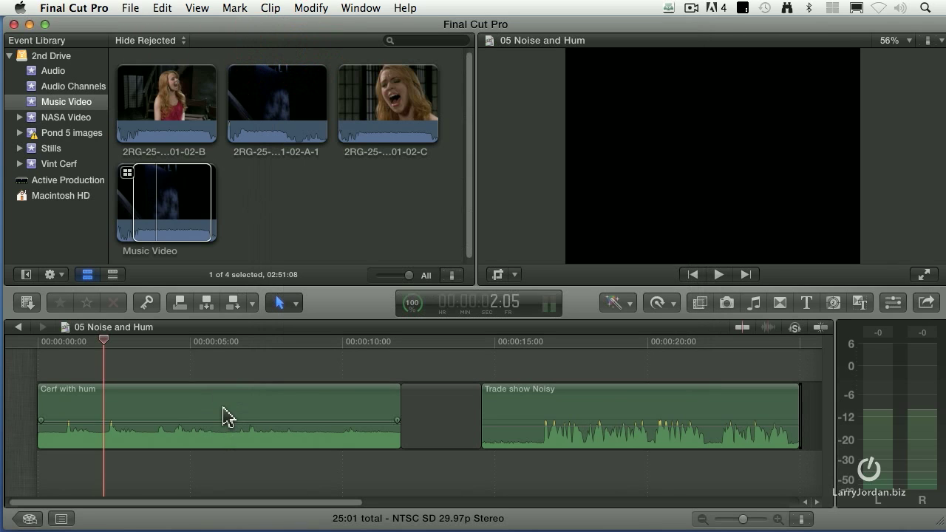
Select the Cerf with hum clip and show it in the Inspector
{"action": "left_click", "coordinate": [224, 415]}
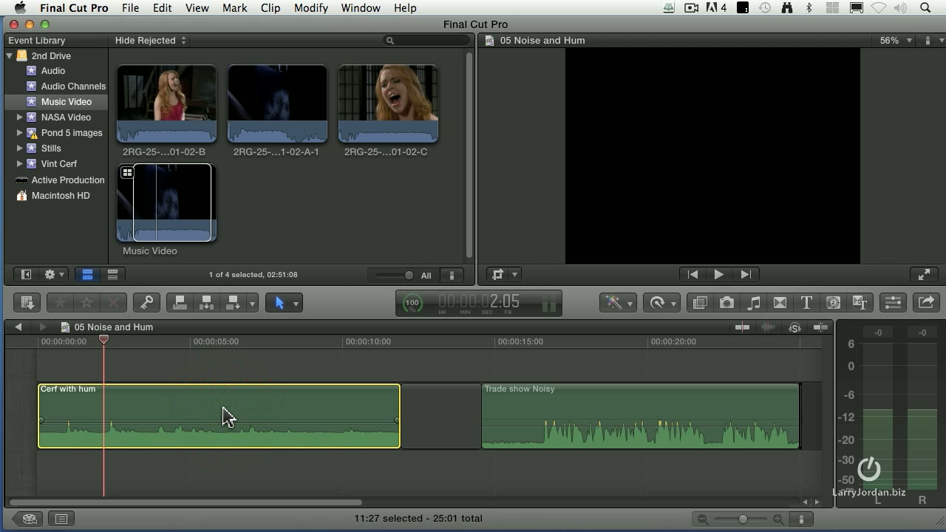
{"action": "left_click", "coordinate": [894, 304]}
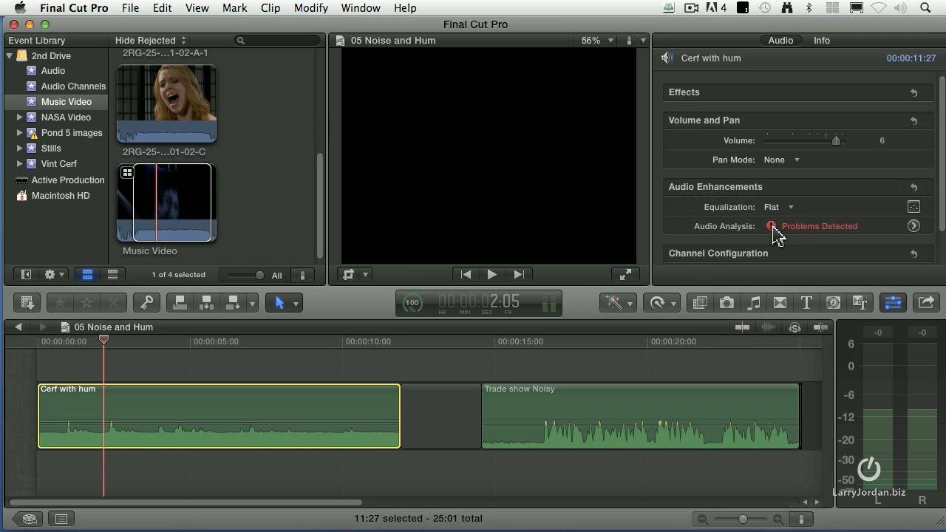
Expand Audio Analysis for Cerf with hum and scroll down to the flagged Hum Removal section
{"action": "left_click", "coordinate": [772, 228]}
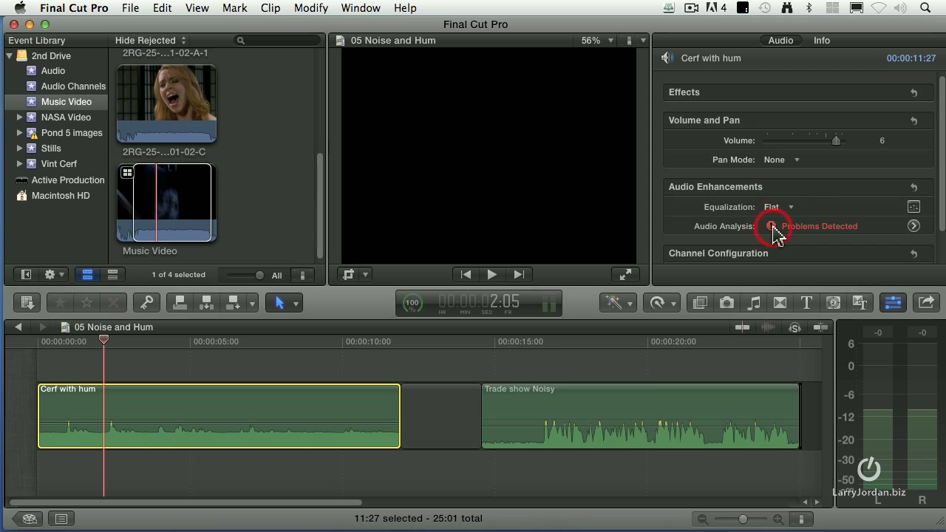
{"action": "left_click", "coordinate": [913, 227]}
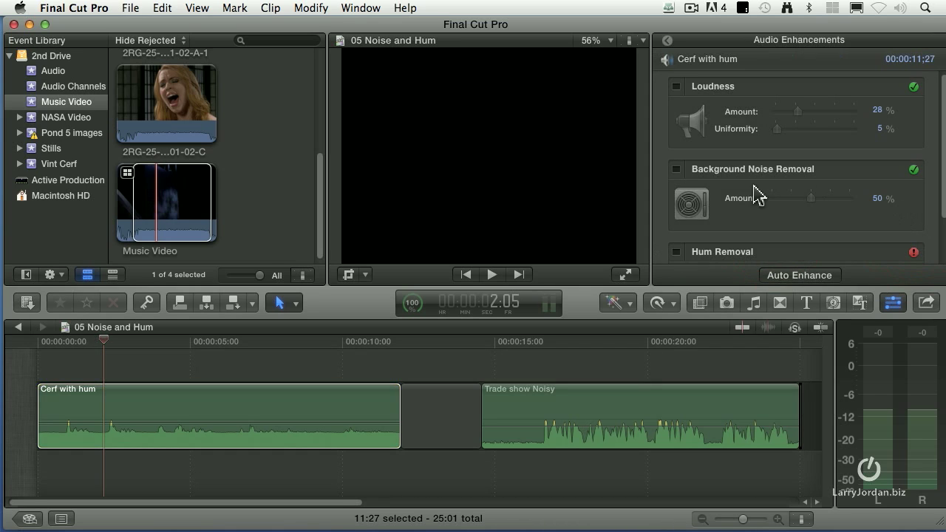
{"action": "scroll", "coordinate": [756, 195], "scroll_direction": "down", "scroll_amount": 3}
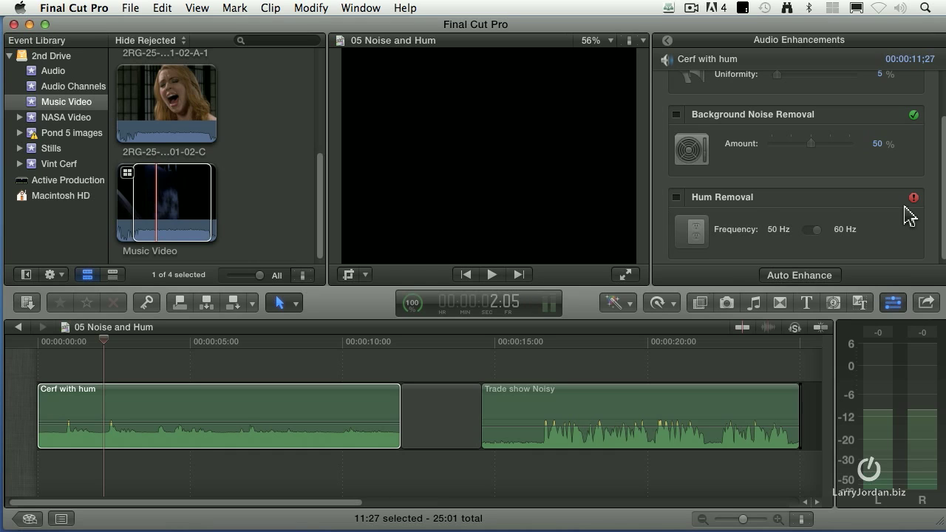
Turn on Hum Removal for Cerf with hum, toggling it off and on to compare
{"action": "left_click", "coordinate": [675, 197]}
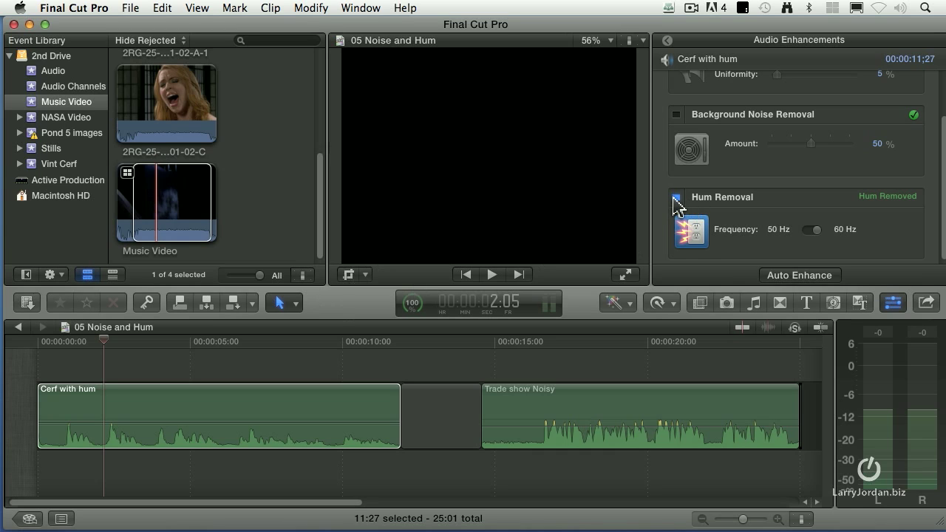
{"action": "left_click", "coordinate": [675, 198]}
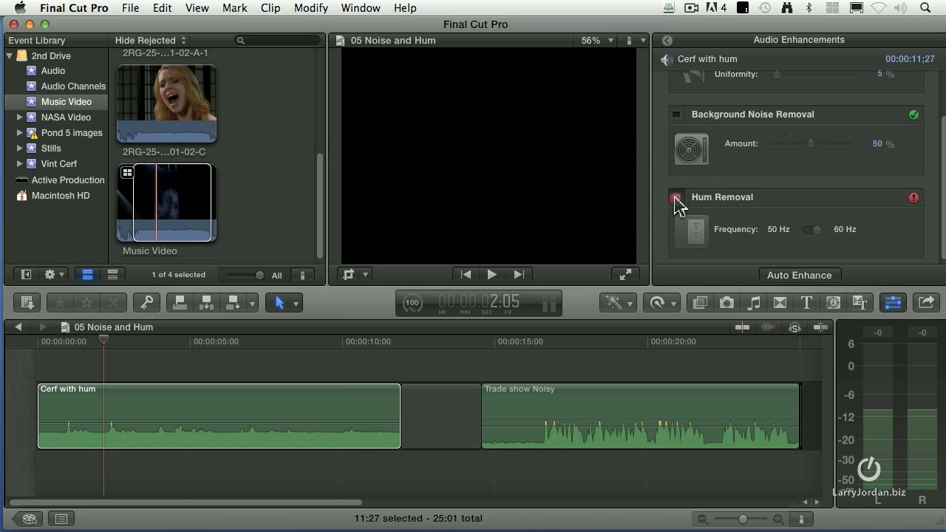
{"action": "left_click", "coordinate": [675, 198]}
Play the clip from the timeline start to hear the hum removed
{"action": "left_click", "coordinate": [45, 342]}
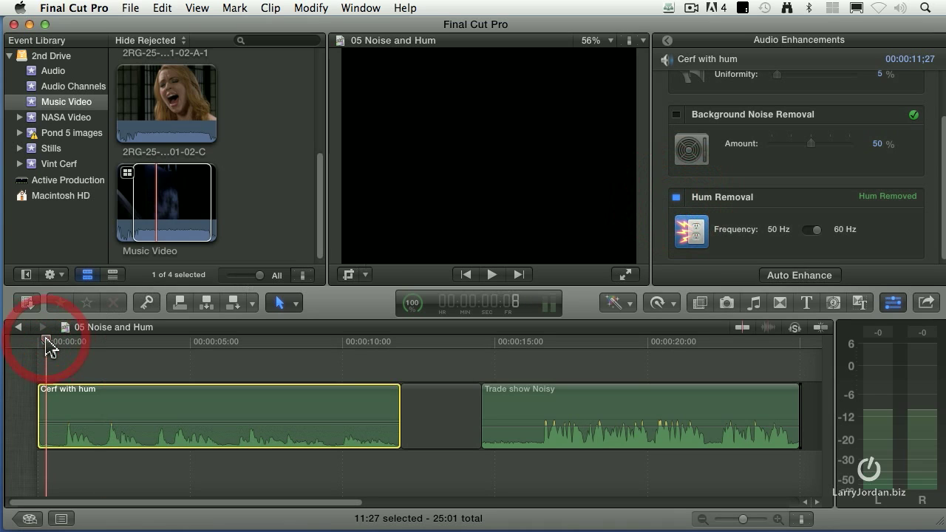
{"action": "key", "text": "space"}
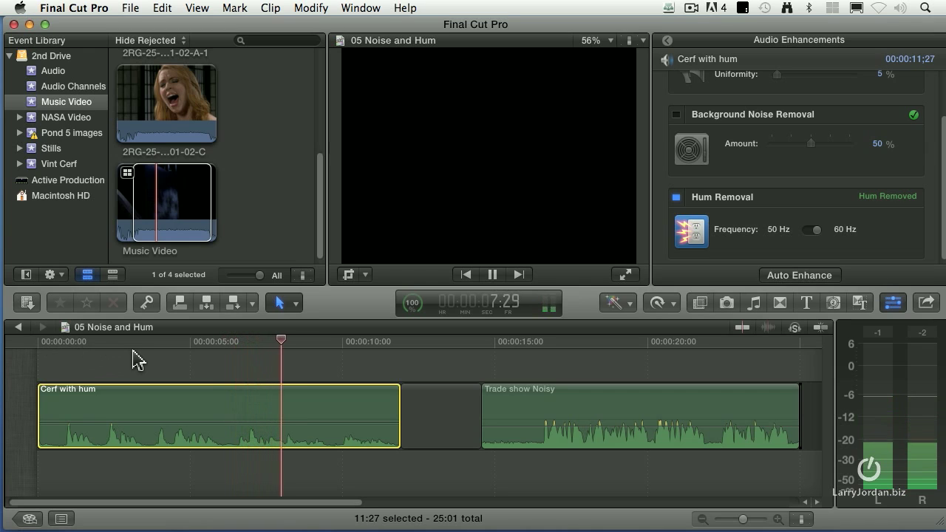
{"action": "key", "text": "space"}
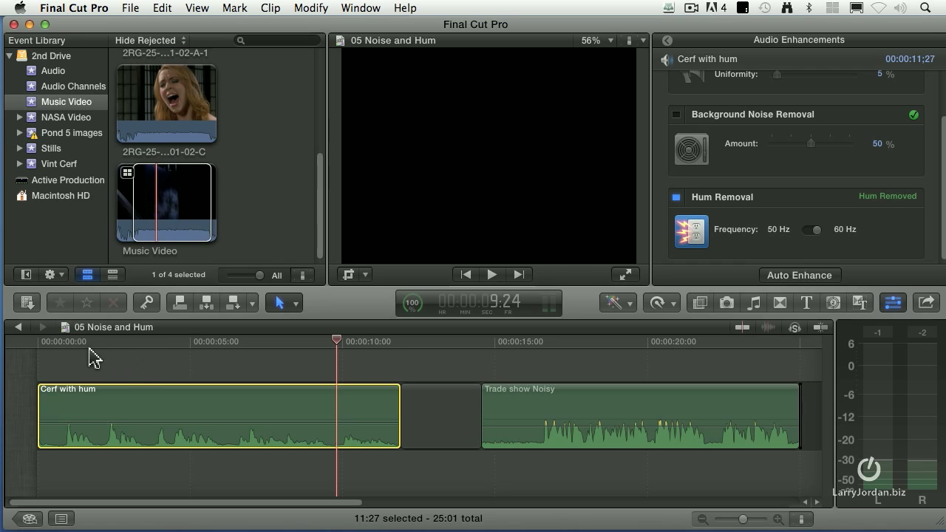
{"action": "left_click", "coordinate": [58, 344]}
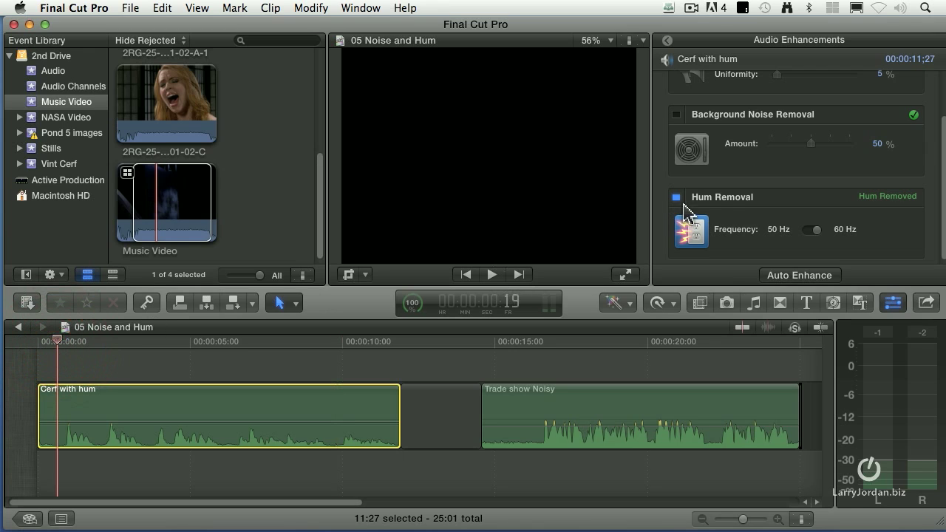
{"action": "left_click", "coordinate": [676, 197]}
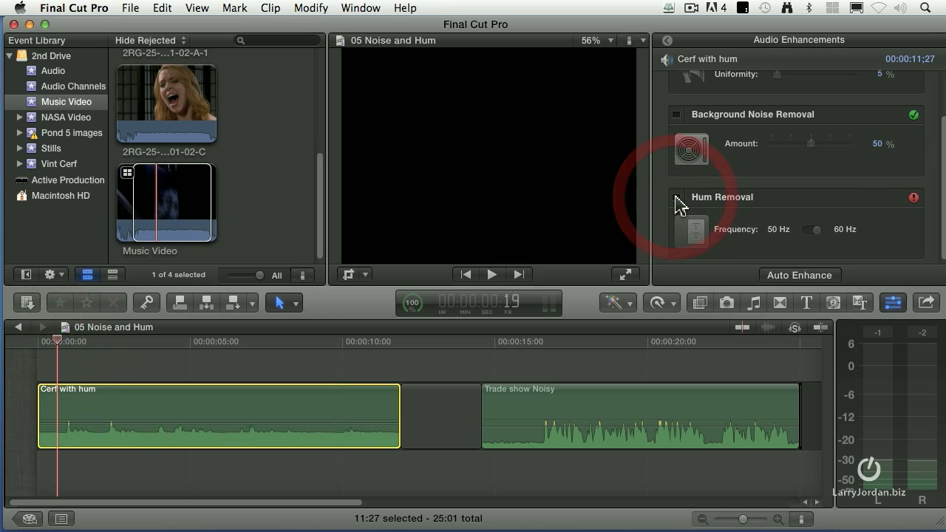
{"action": "key", "text": "space"}
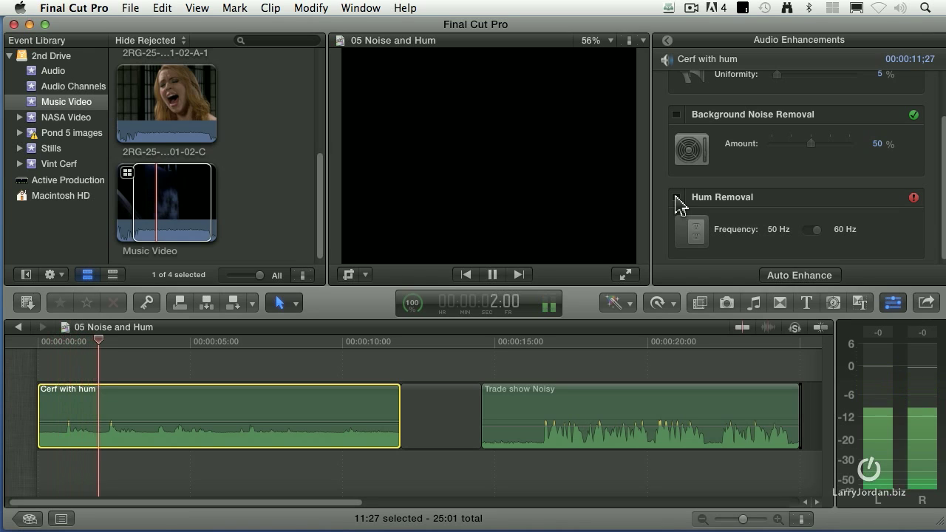
{"action": "left_click", "coordinate": [676, 197]}
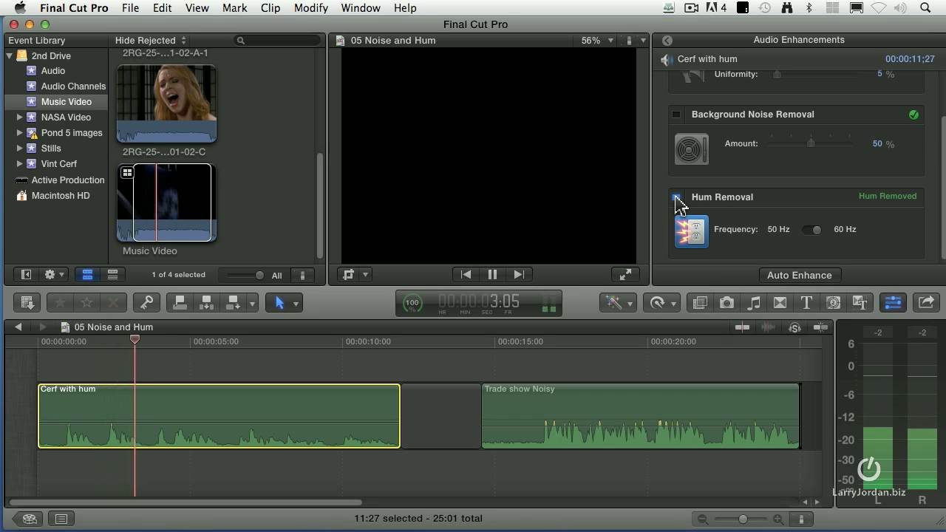
{"action": "key", "text": "space"}
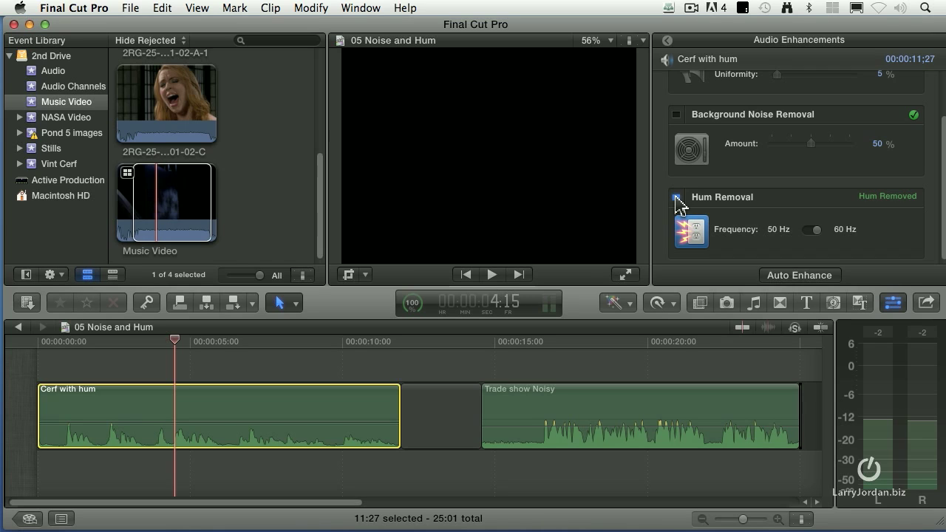
{"action": "left_click", "coordinate": [315, 410]}
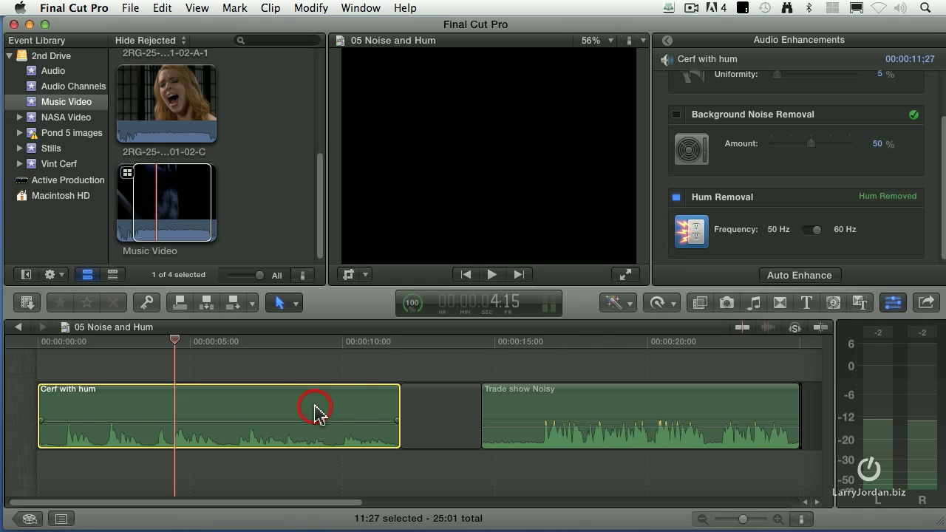
{"action": "left_click", "coordinate": [627, 305]}
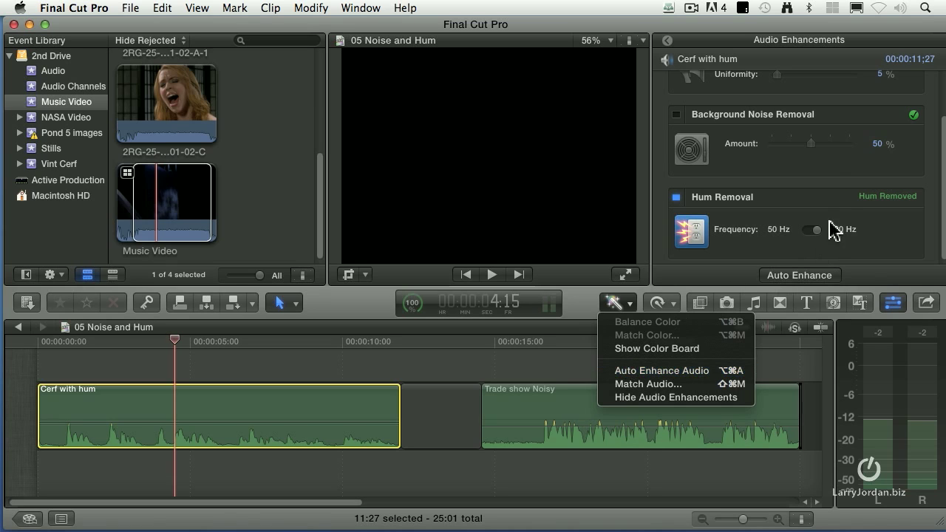
{"action": "left_click", "coordinate": [671, 261]}
{"action": "left_click", "coordinate": [893, 304]}
{"action": "left_click", "coordinate": [895, 310]}
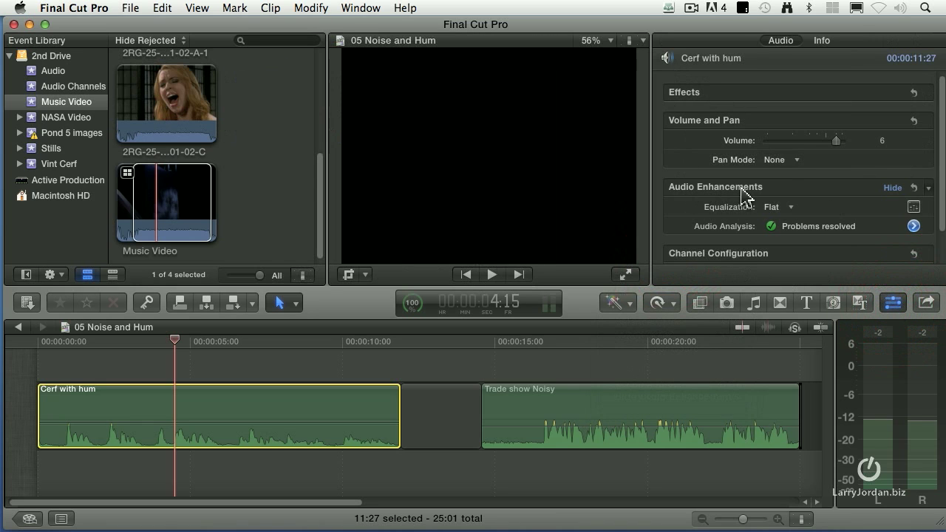
{"action": "left_click", "coordinate": [914, 227]}
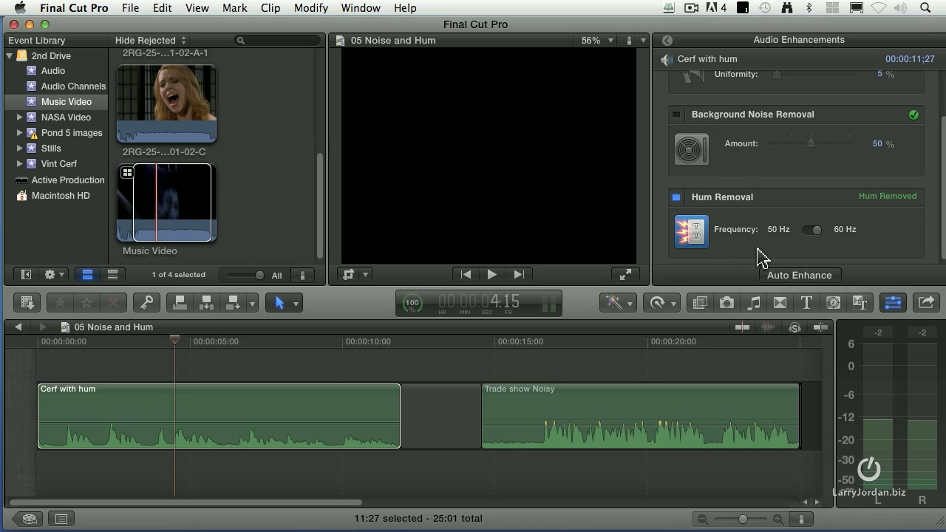
{"action": "left_click", "coordinate": [478, 341]}
{"action": "key", "text": "space"}
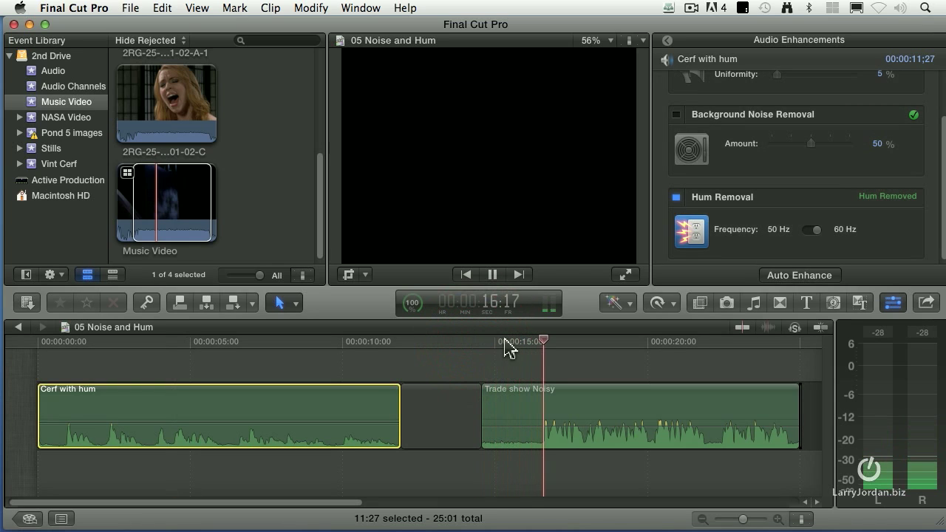
{"action": "key", "text": "space"}
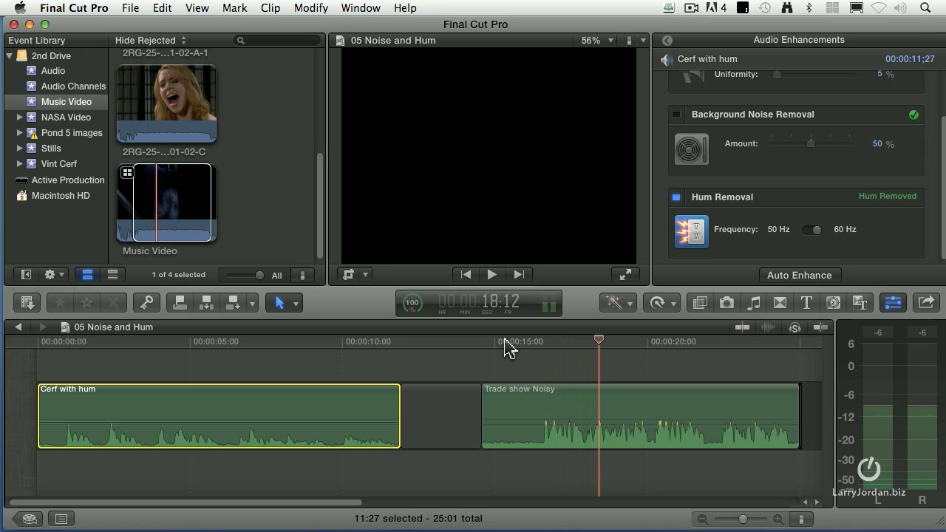
{"action": "scroll", "coordinate": [505, 347], "scroll_direction": "right", "scroll_amount": 3}
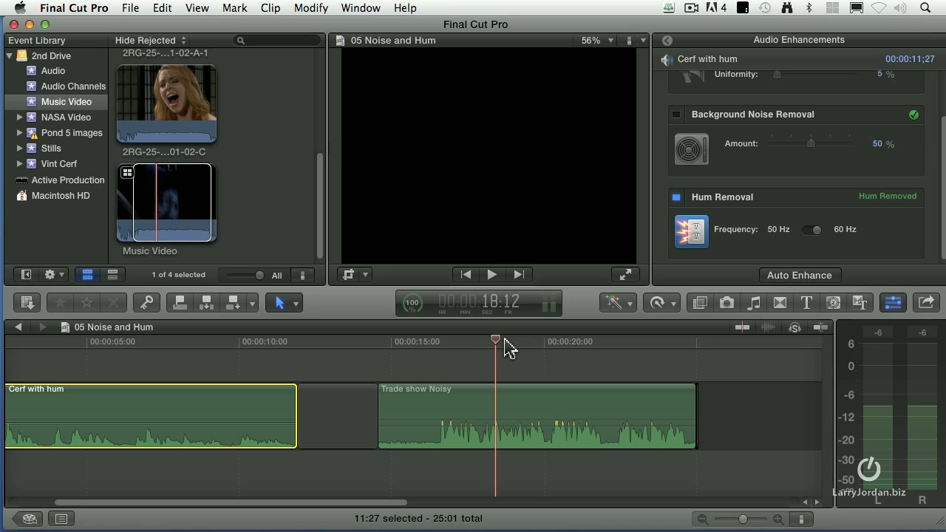
{"action": "left_click", "coordinate": [378, 349]}
{"action": "key", "text": "space"}
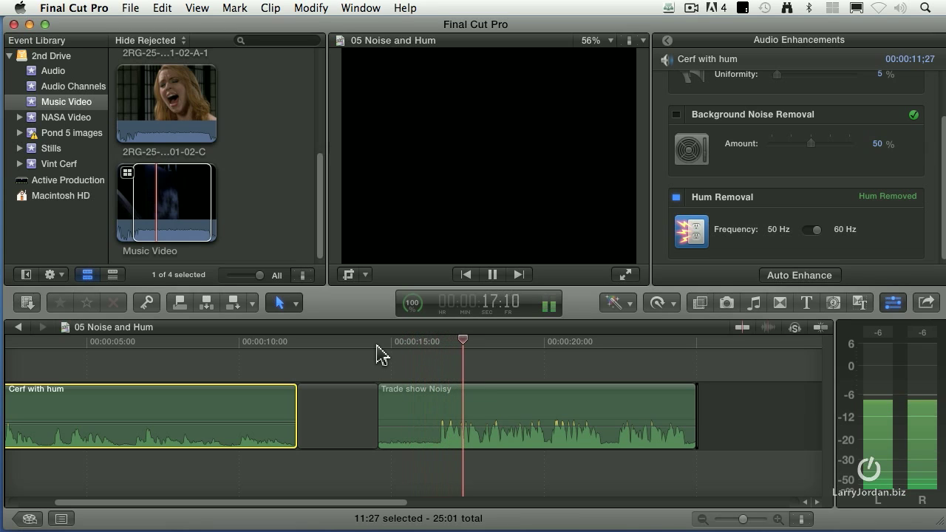
{"action": "key", "text": "space"}
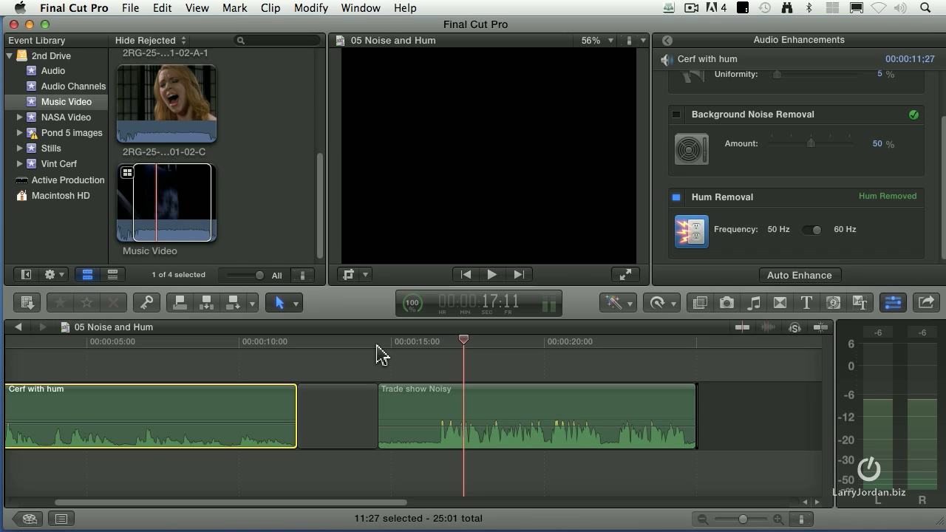
{"action": "left_click", "coordinate": [381, 343]}
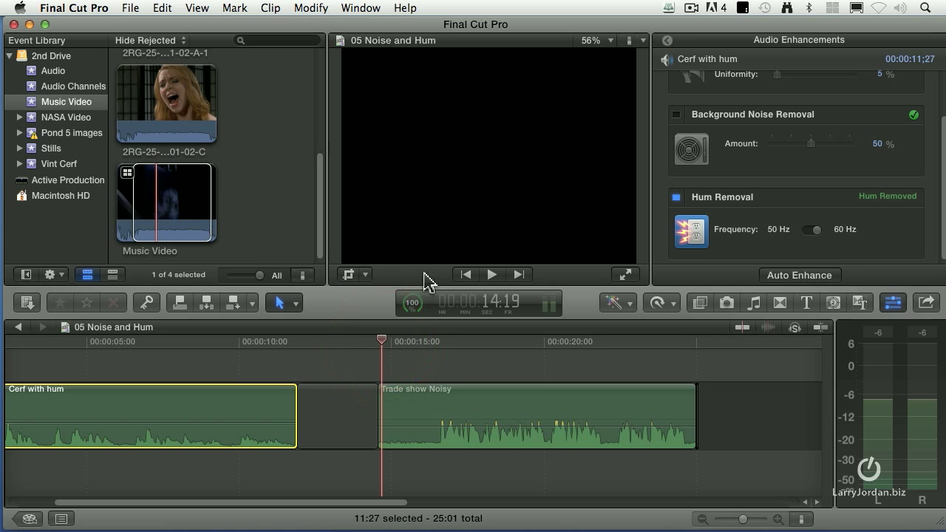
{"action": "left_click", "coordinate": [452, 407]}
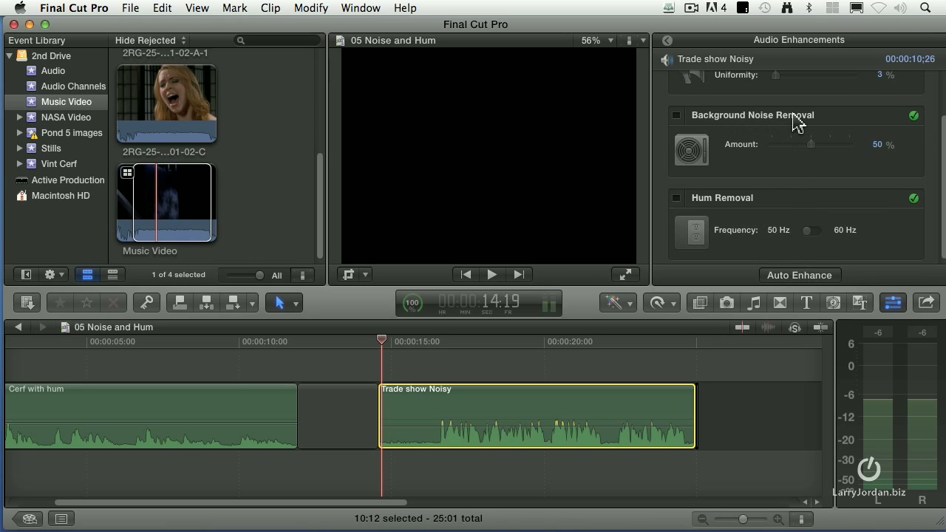
Toggle Background Noise Removal on and off for Trade show Noisy, playing it without removal
{"action": "left_click", "coordinate": [677, 116]}
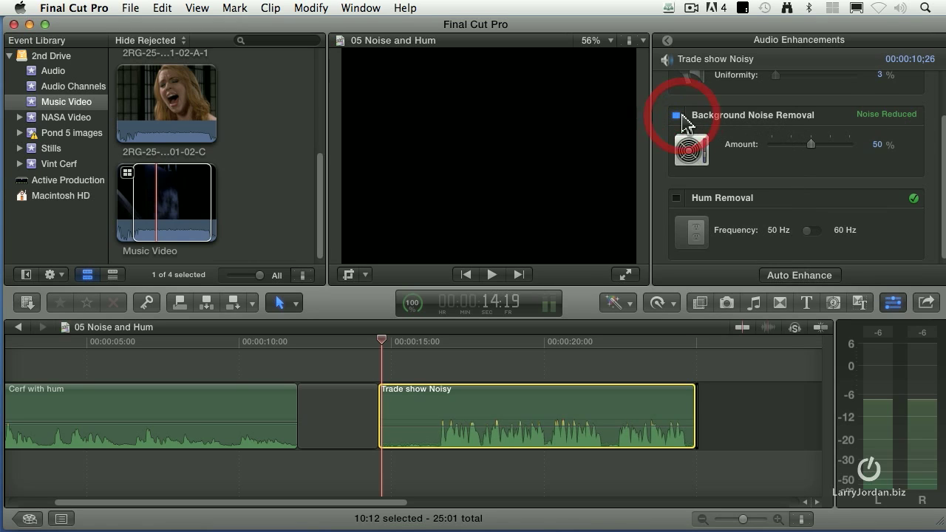
{"action": "left_click", "coordinate": [677, 116]}
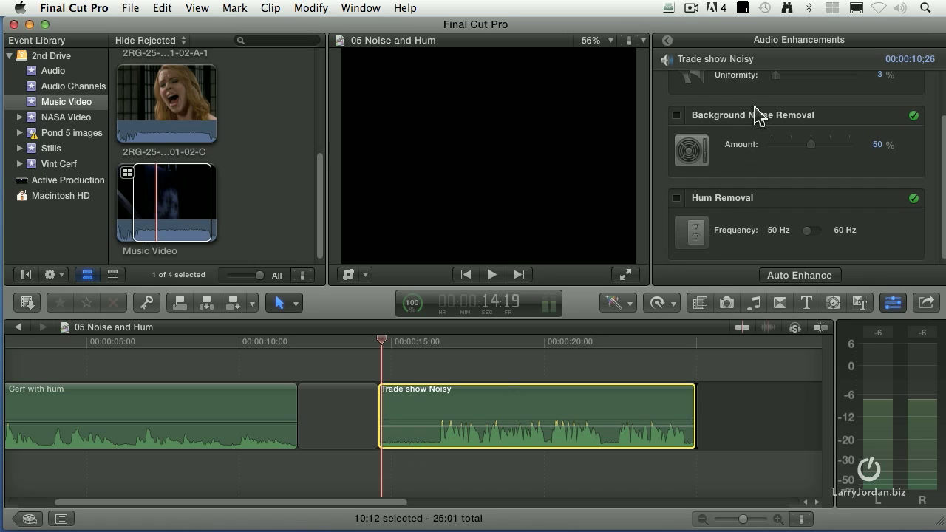
{"action": "left_click", "coordinate": [676, 115]}
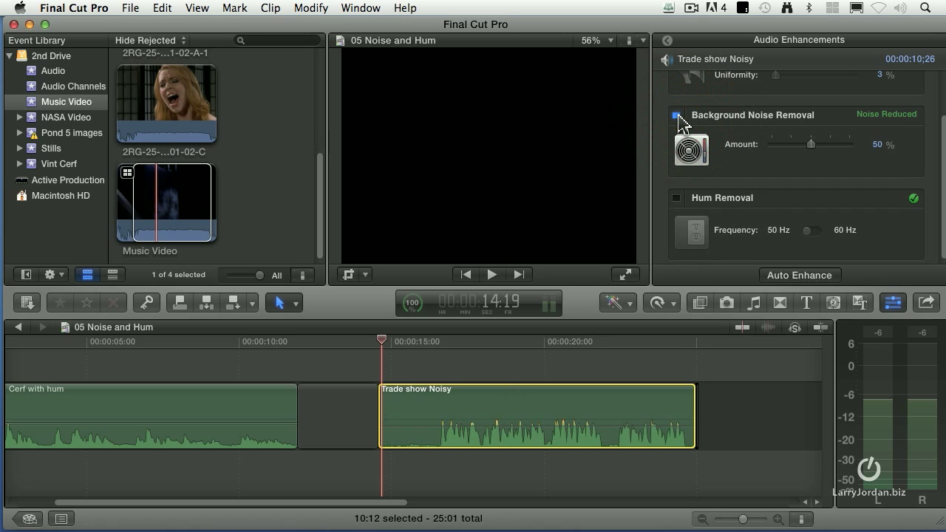
{"action": "left_click", "coordinate": [677, 116]}
{"action": "key", "text": "space"}
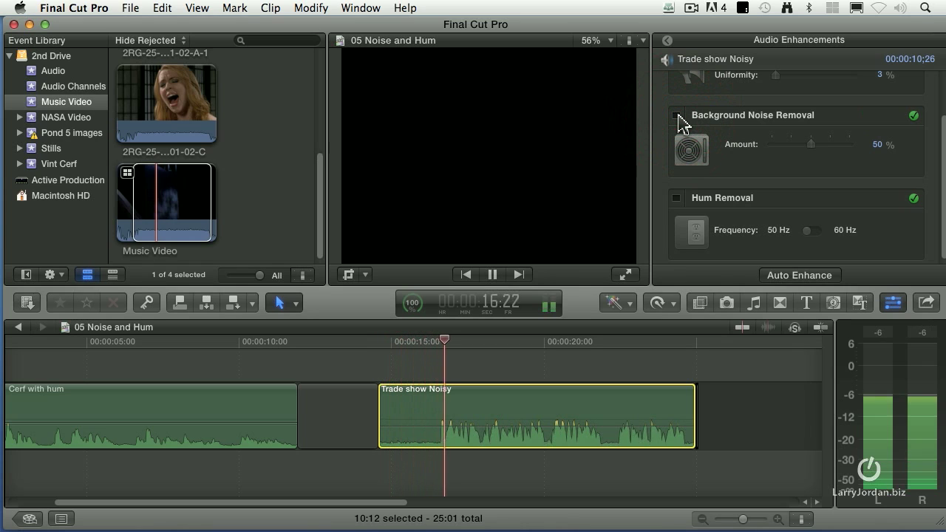
{"action": "key", "text": "space"}
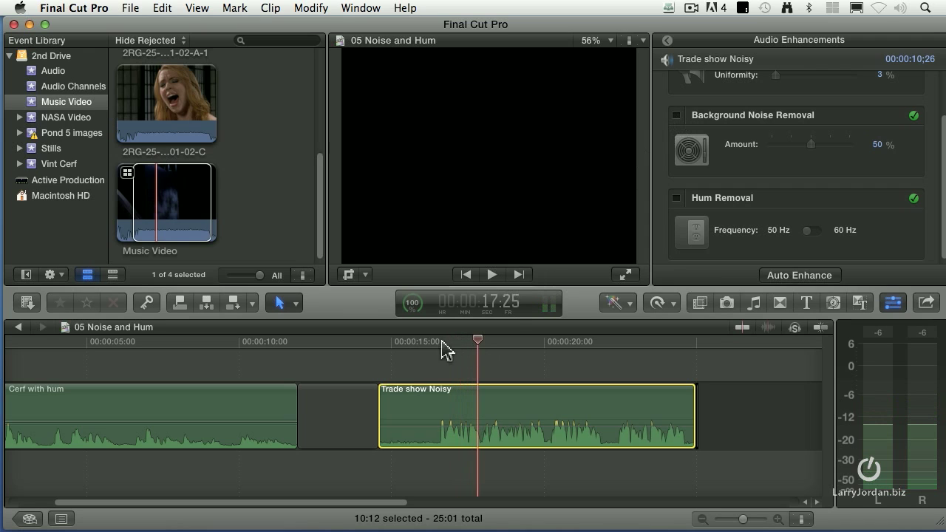
Re-enable Background Noise Removal at 50% and replay Trade show Noisy from its start
{"action": "left_click", "coordinate": [382, 341]}
{"action": "left_click", "coordinate": [677, 116]}
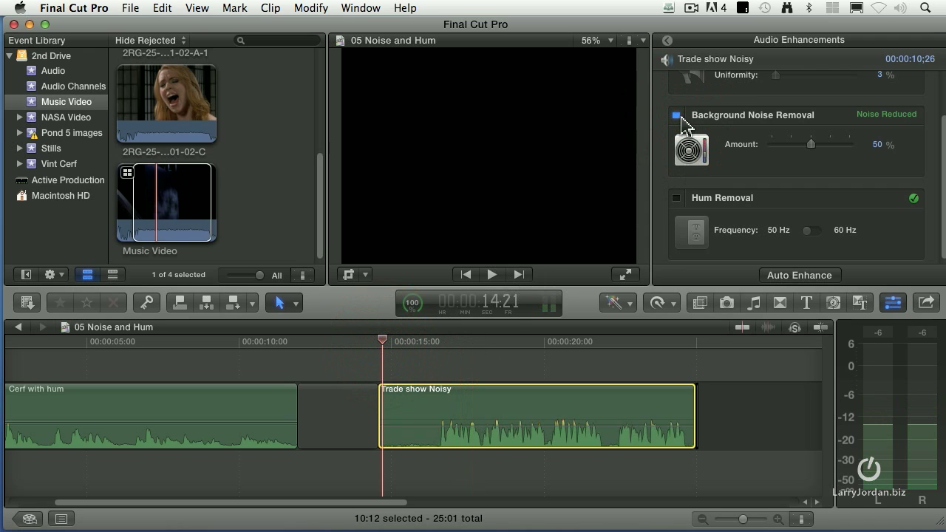
{"action": "key", "text": "space"}
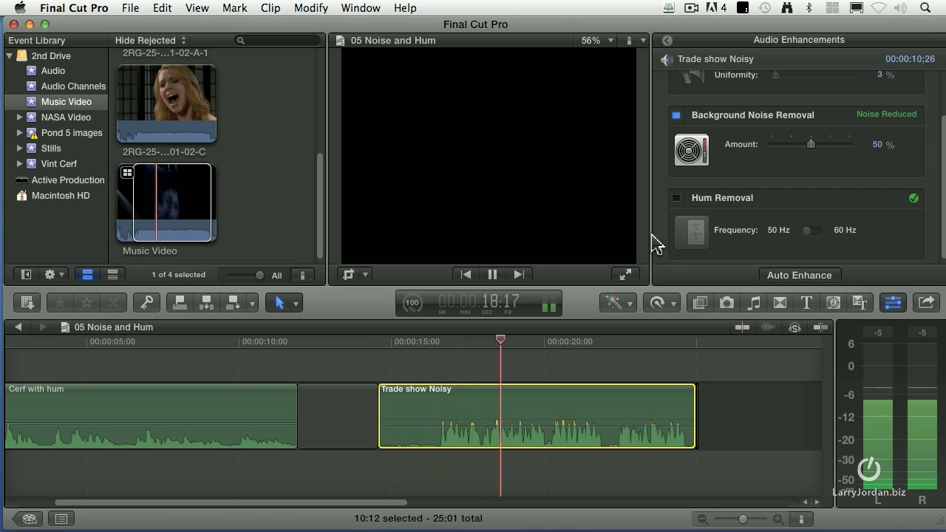
{"action": "key", "text": "space"}
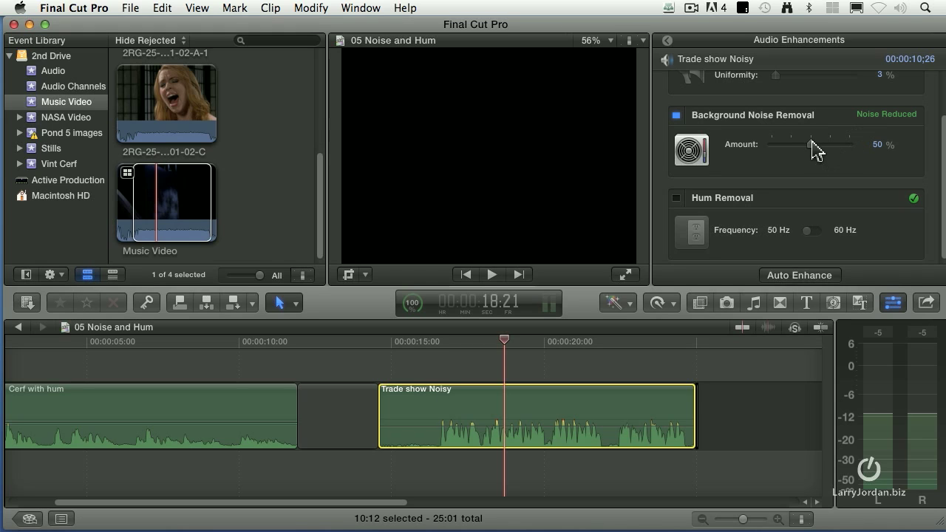
{"action": "mouse_move", "coordinate": [812, 144]}
{"action": "left_mouse_down"}
{"action": "mouse_move", "coordinate": [777, 144]}
{"action": "mouse_move", "coordinate": [851, 146]}
{"action": "mouse_move", "coordinate": [811, 145]}
{"action": "left_mouse_up"}
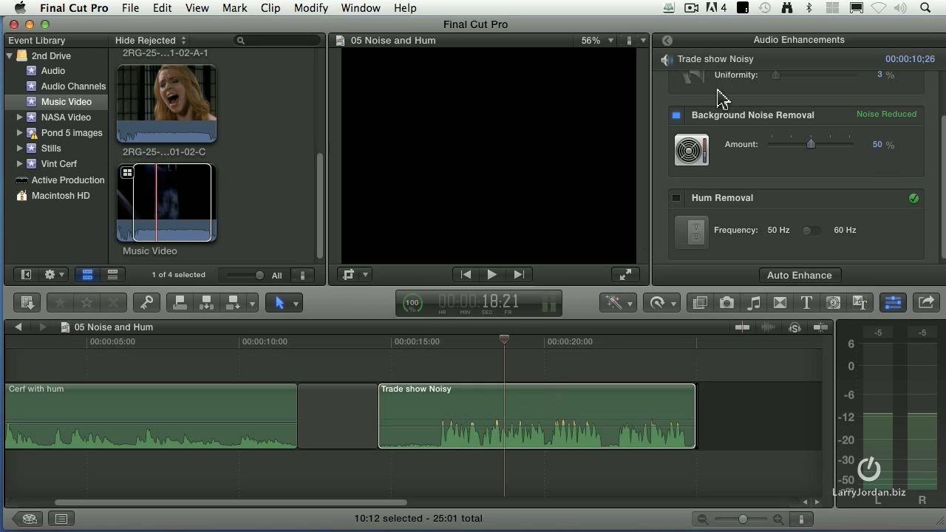
{"action": "scroll", "coordinate": [714, 140], "scroll_direction": "up", "scroll_amount": 4}
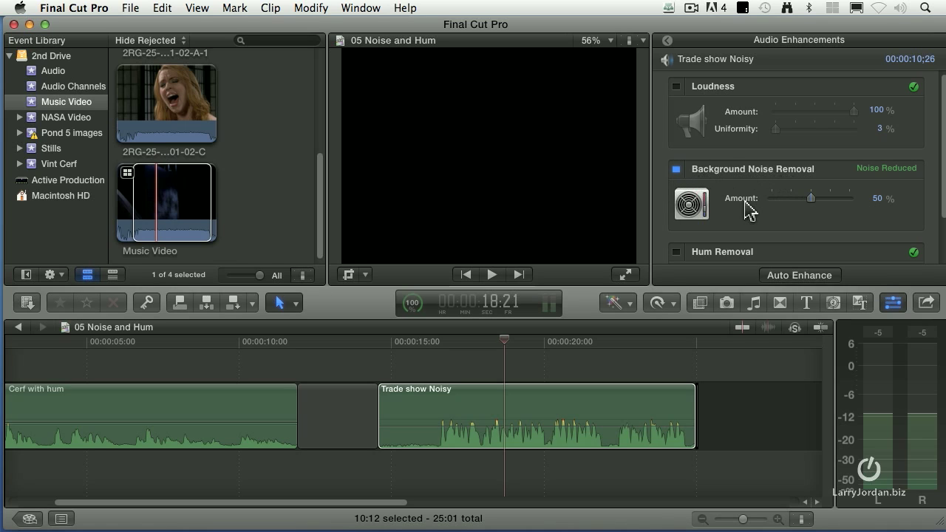
{"action": "scroll", "coordinate": [747, 211], "scroll_direction": "down", "scroll_amount": 3}
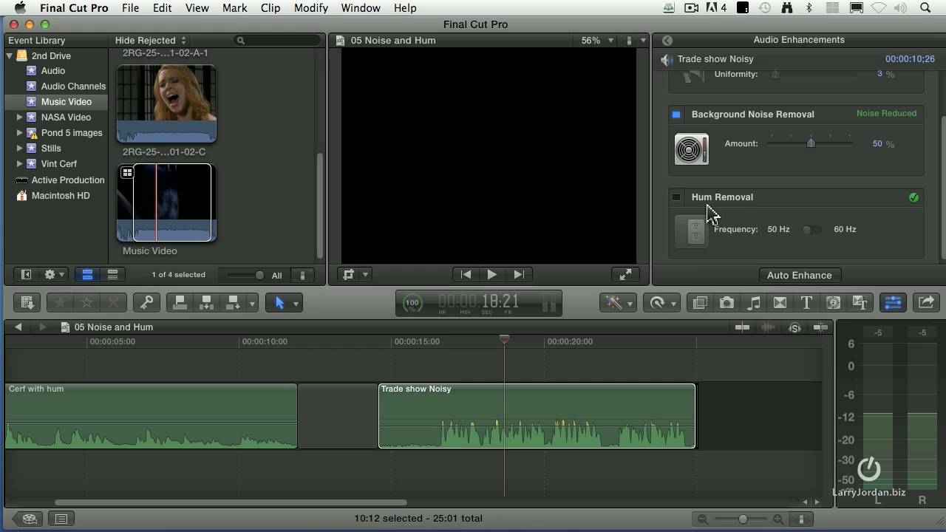